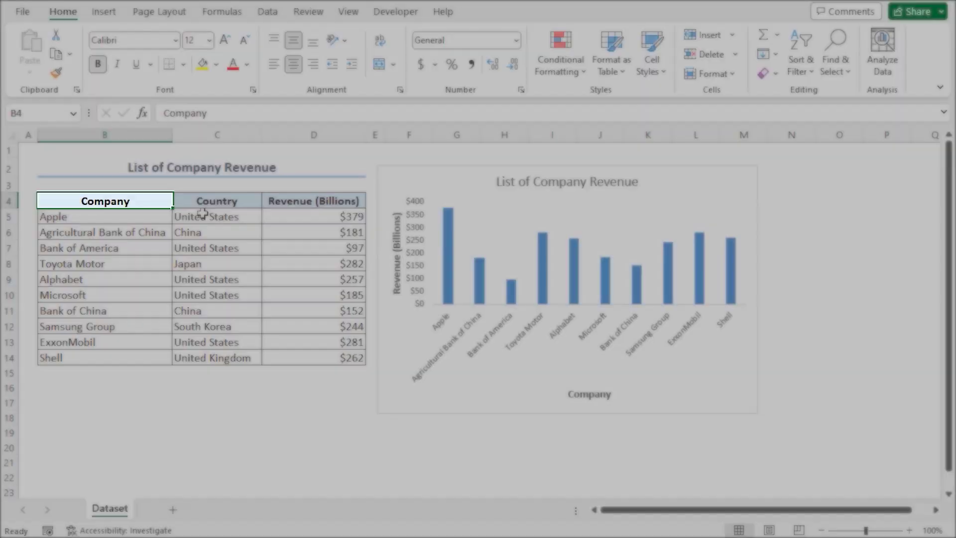
Select the Country and Revenue (Billions) header cells and open the Page Layout theme Colors list
left_click(214, 202)
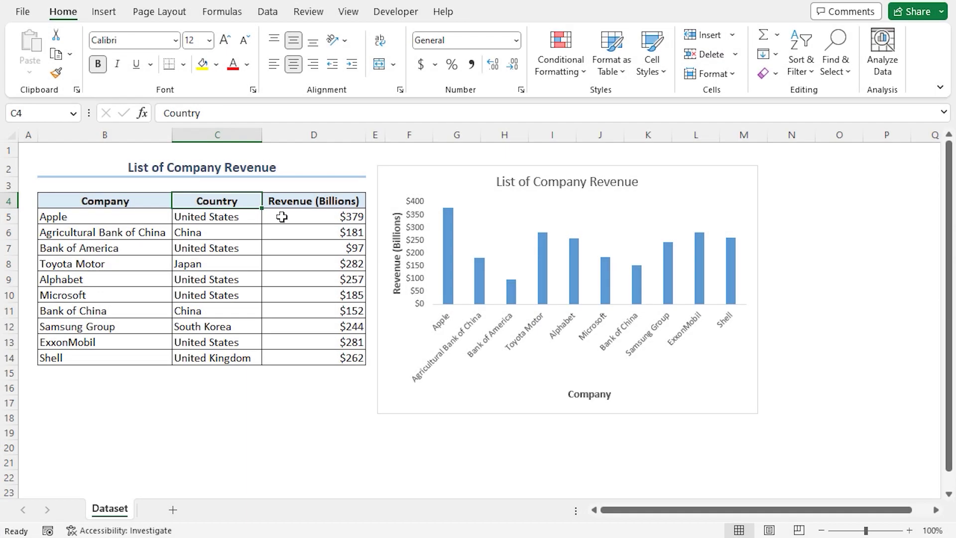
left_click(289, 203)
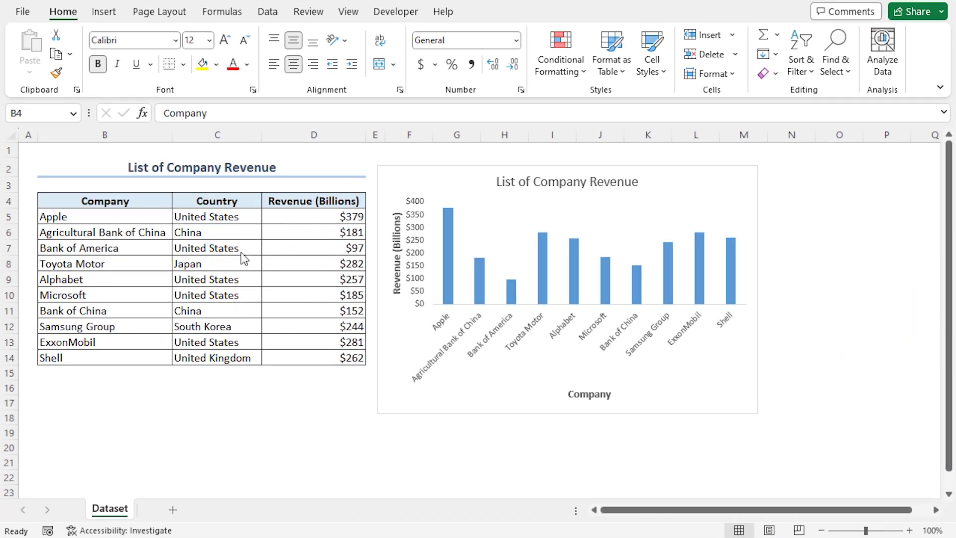
left_click(160, 14)
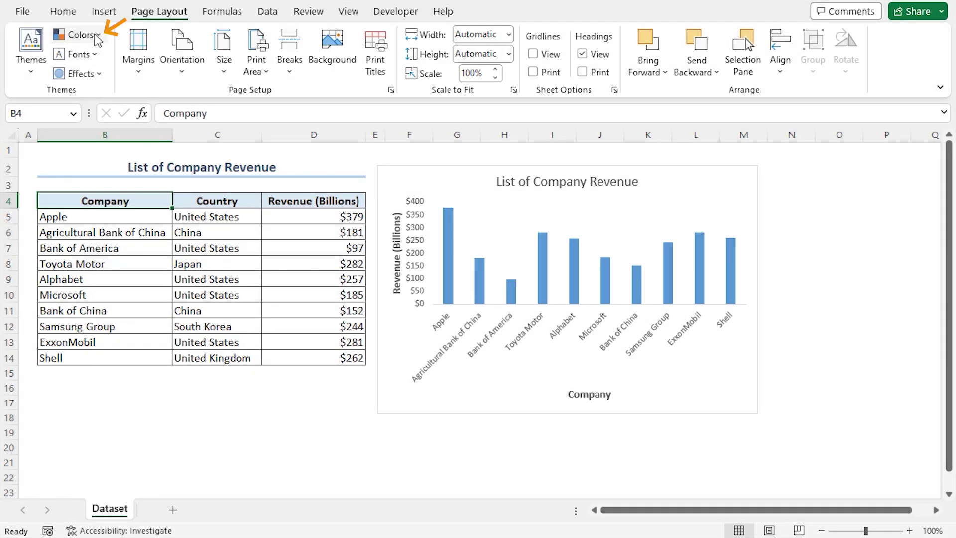
left_click(79, 35)
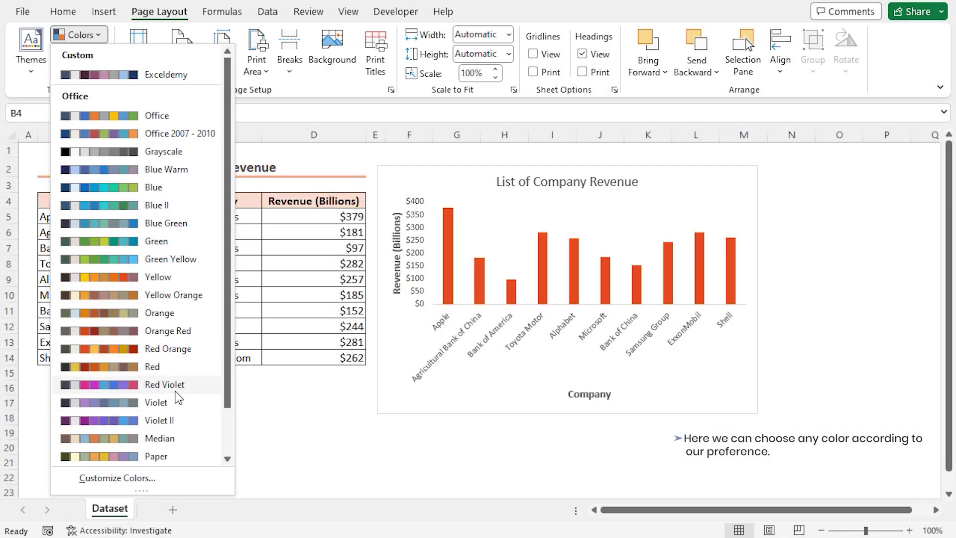
Choose Customize Colors and move the Create New Theme Colors dialog off the chart
left_click_drag(230, 383, 231, 428)
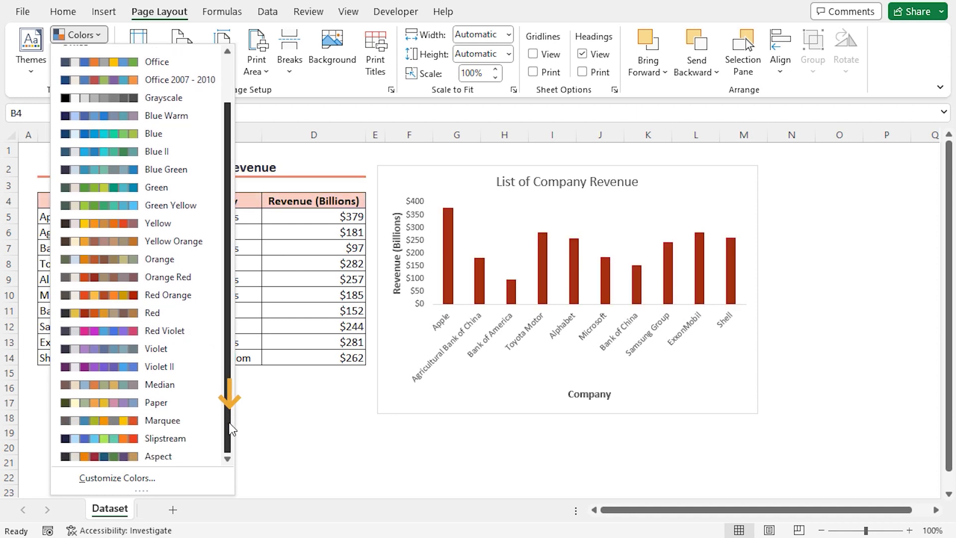
left_click(136, 479)
left_click_drag(362, 98, 444, 118)
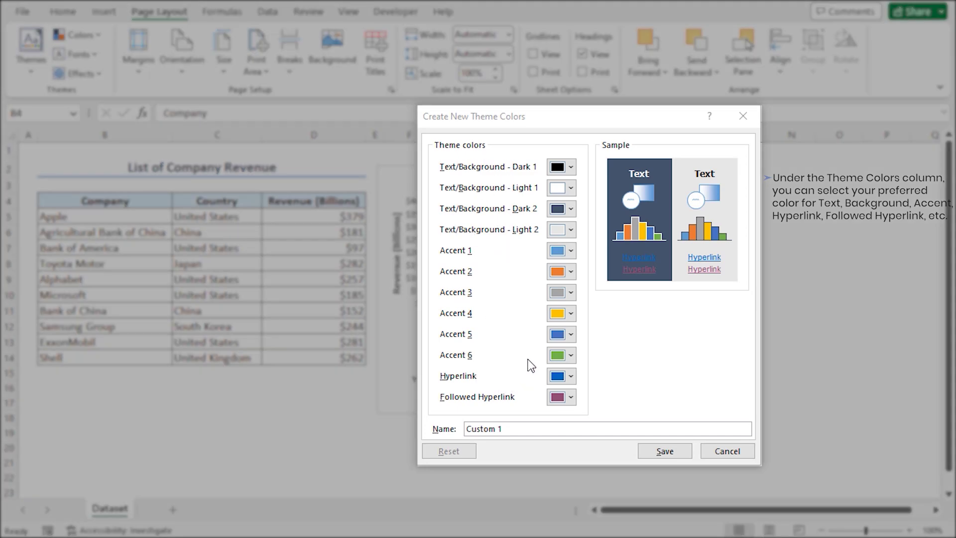
Set Accents 1–6 to dark purple, purple, light pink, grey, light blue and dark blue
key("Tab")
key("Tab")
key("Tab")
key("Tab")
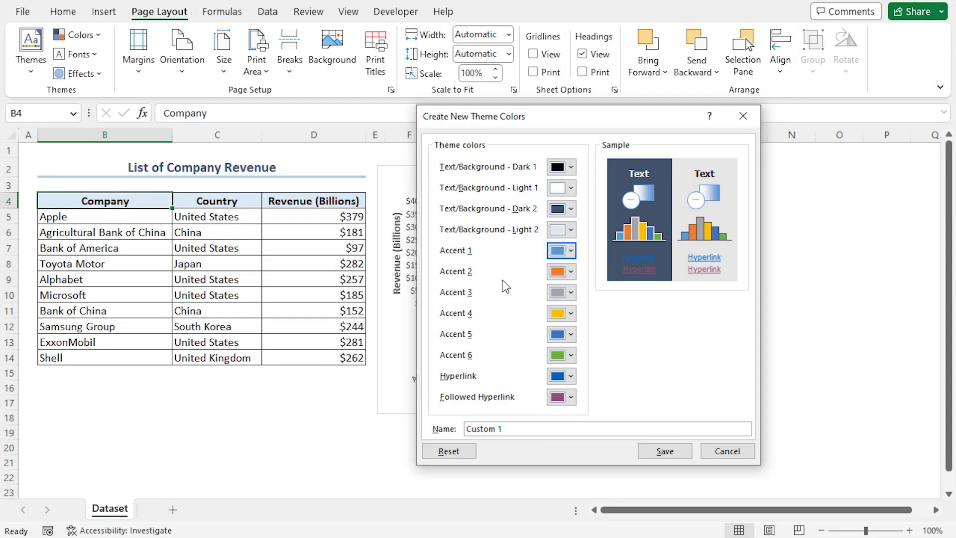
left_click(571, 250)
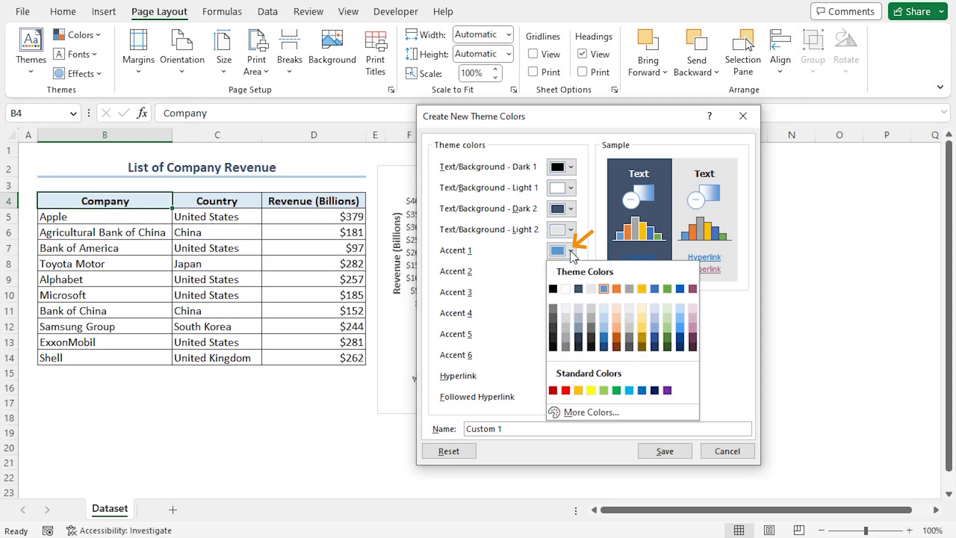
left_click(693, 347)
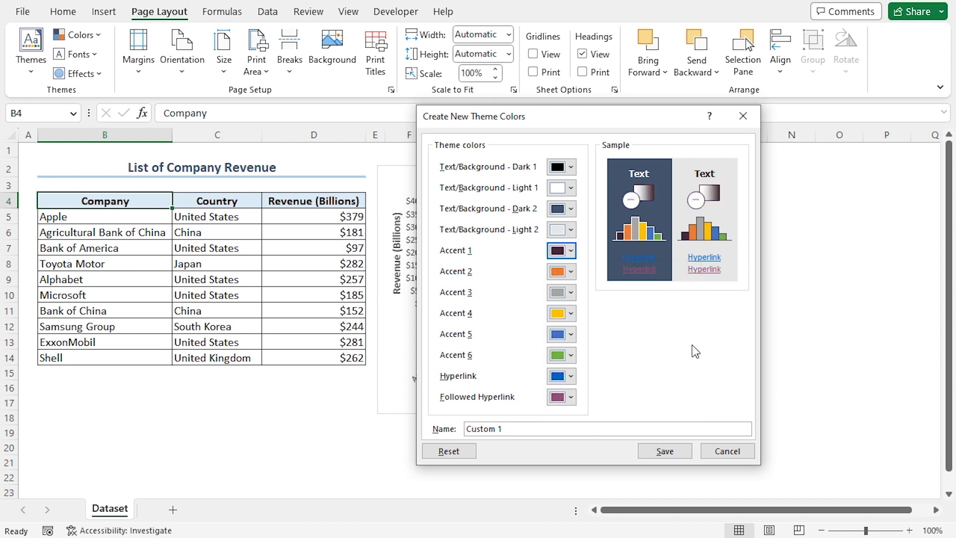
left_click(570, 273)
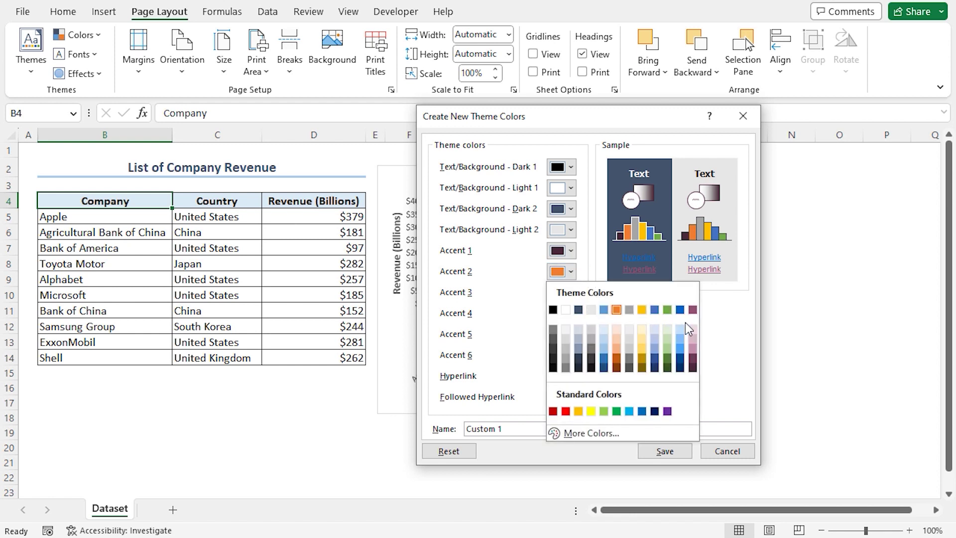
left_click(693, 310)
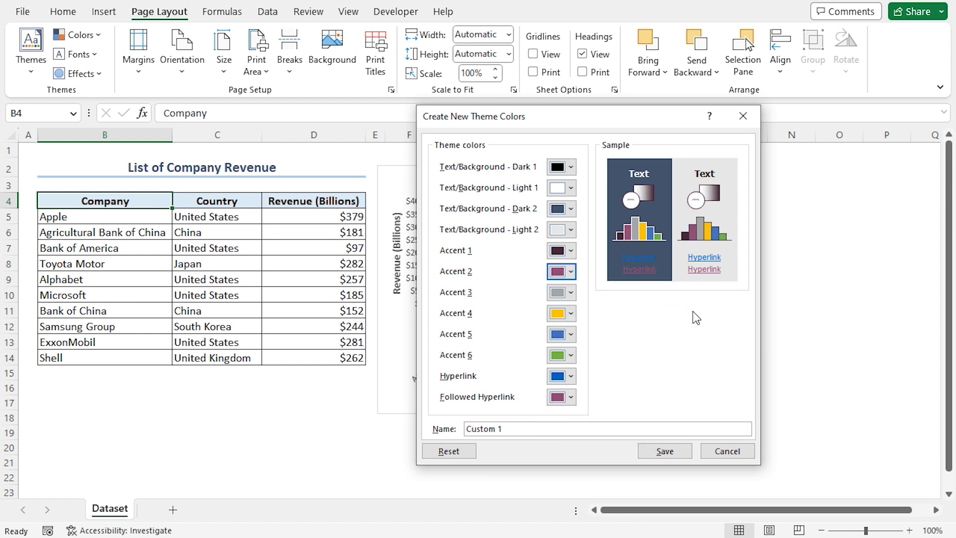
left_click(571, 294)
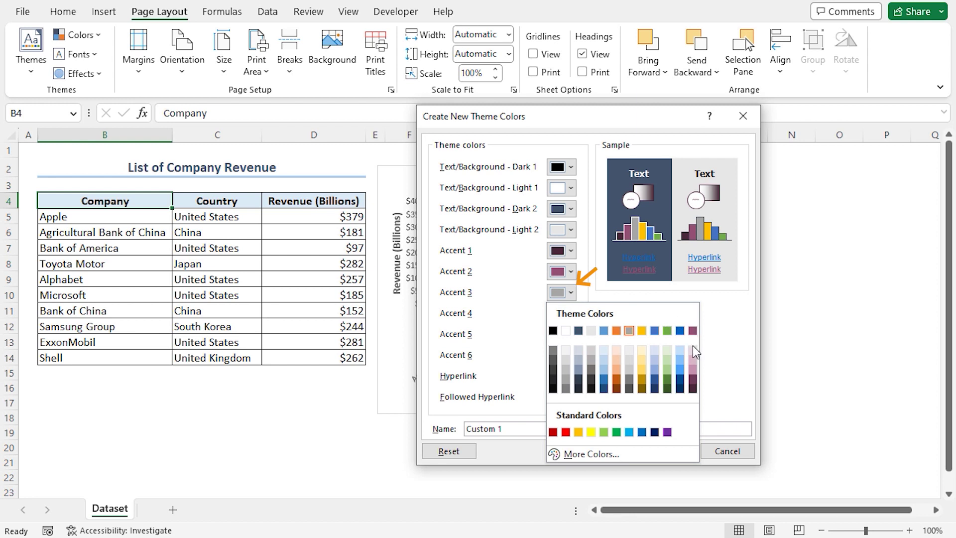
left_click(693, 371)
left_click(571, 314)
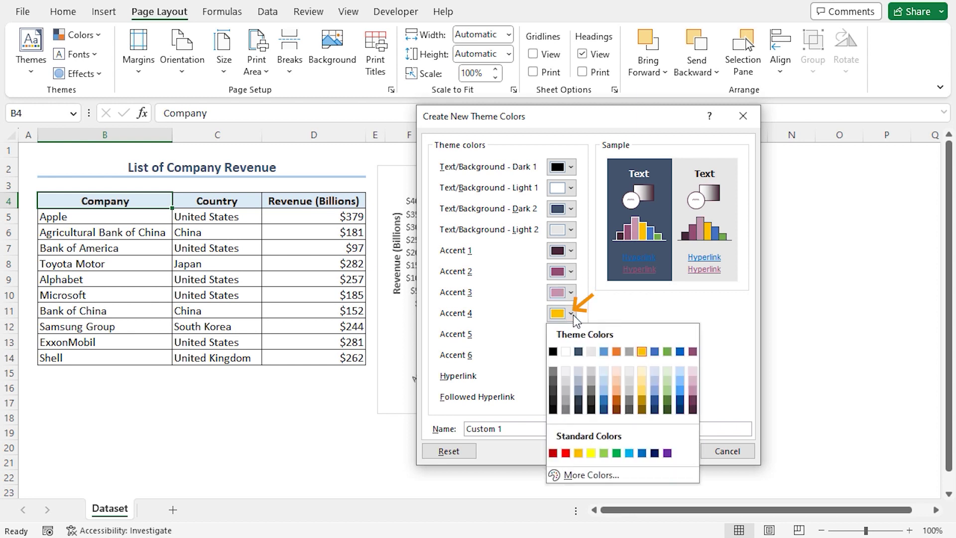
left_click(629, 351)
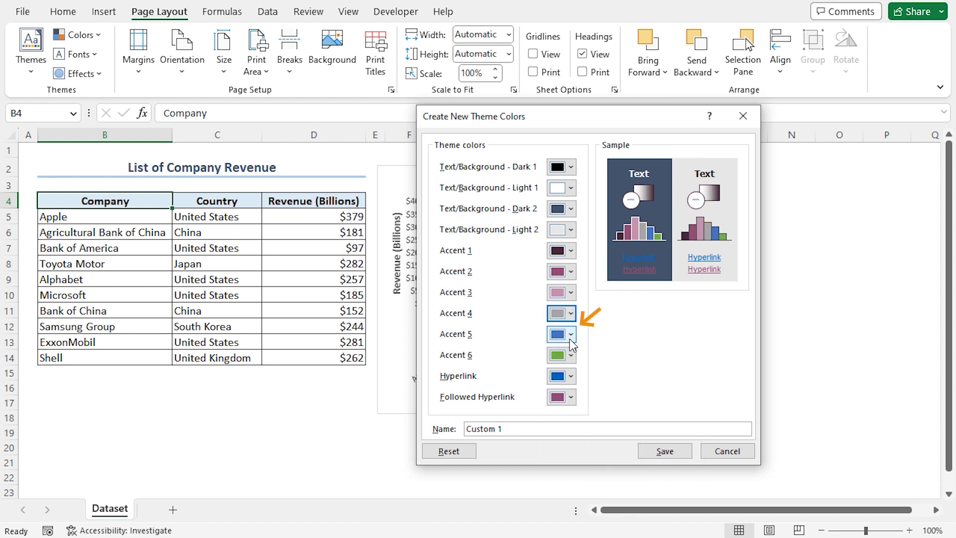
left_click(571, 335)
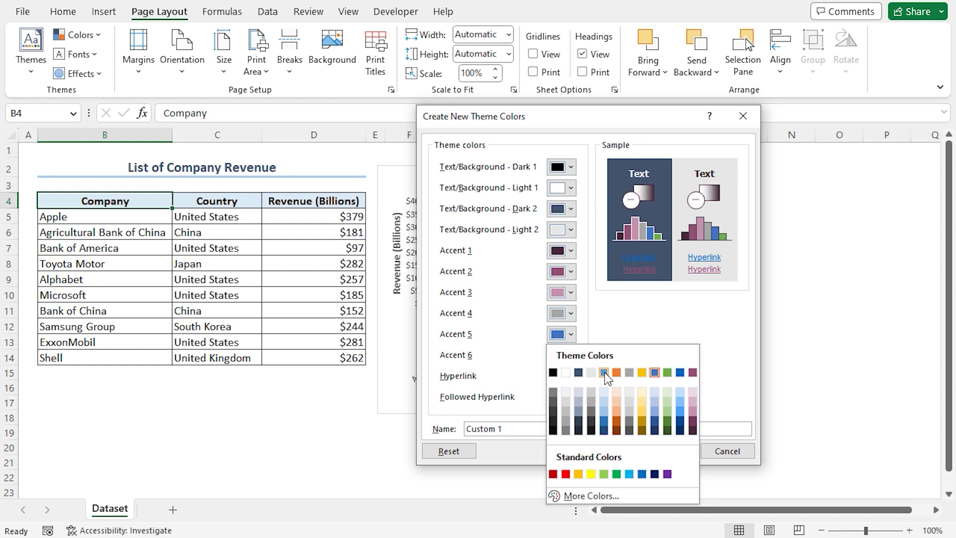
left_click(605, 372)
left_click(571, 355)
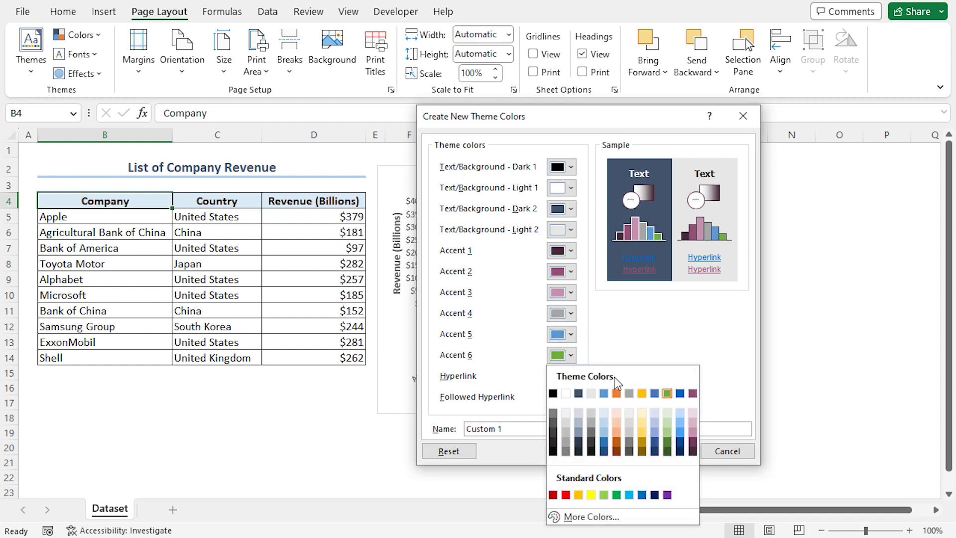
left_click(679, 393)
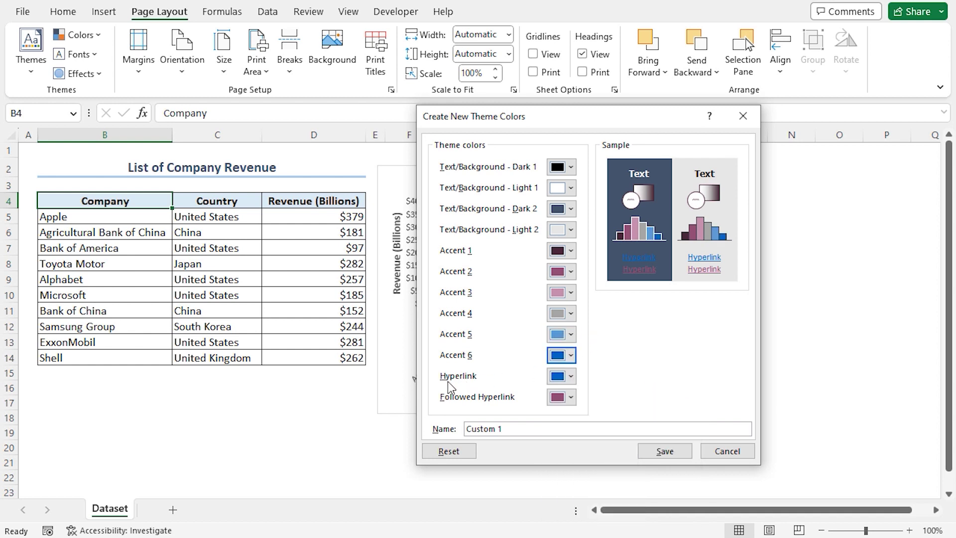
Make hyperlinks light pink and save the colour set under the name Exceldemy
left_click(570, 376)
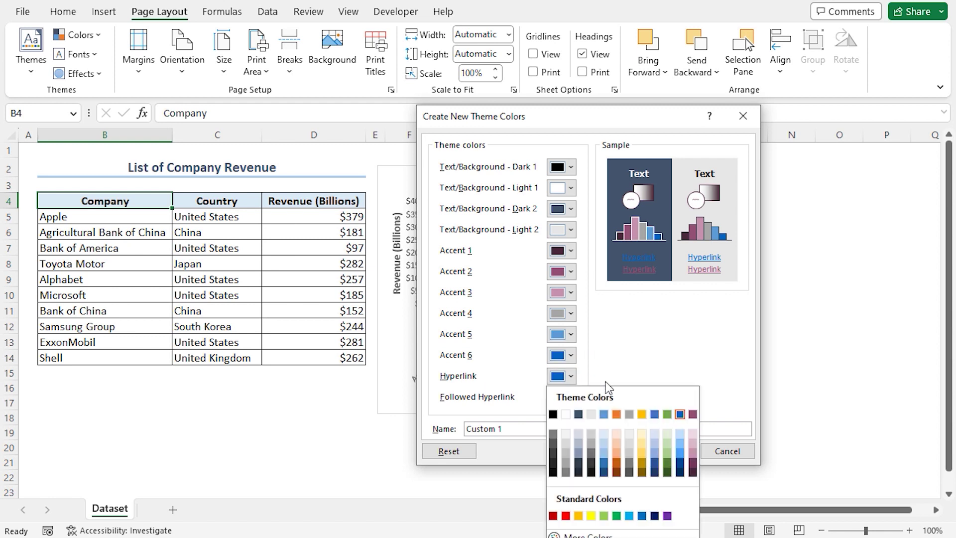
left_click(692, 432)
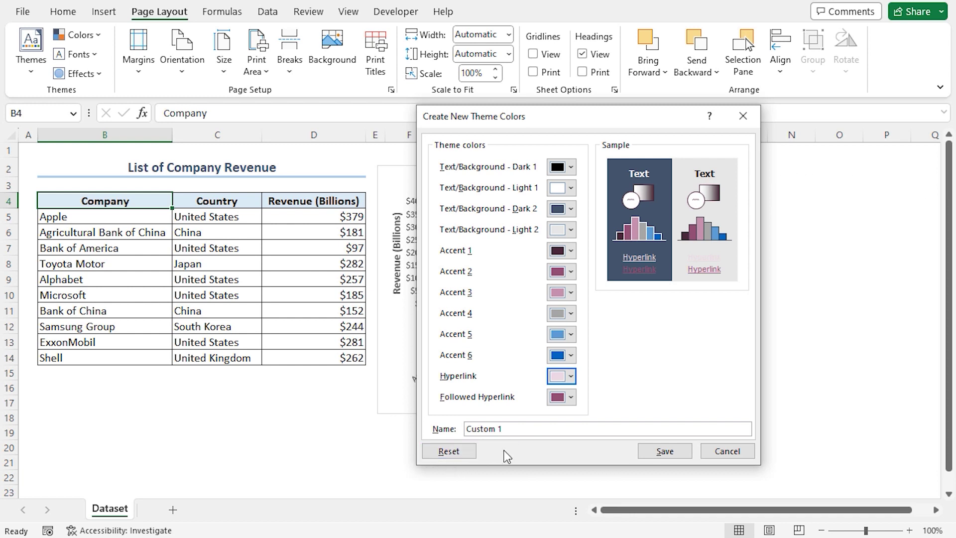
left_click_drag(508, 430, 465, 429)
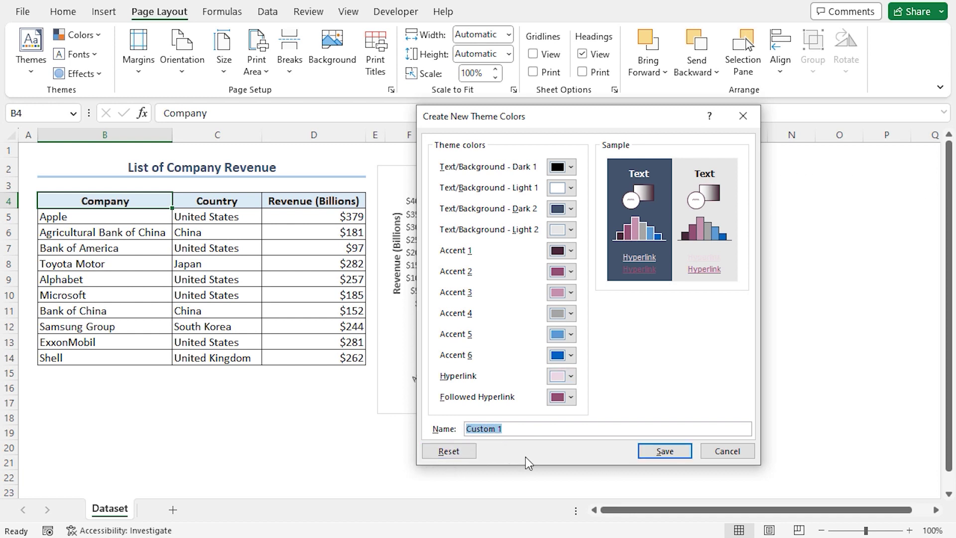
type("Exceldemy")
left_click(662, 451)
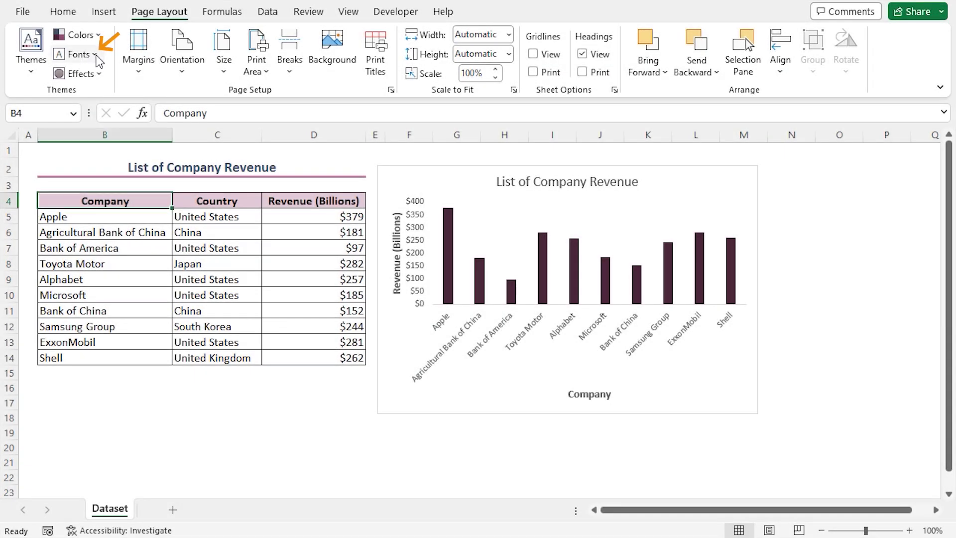
Open the theme Fonts list, scroll to its end, and choose Customize Fonts
left_click(94, 55)
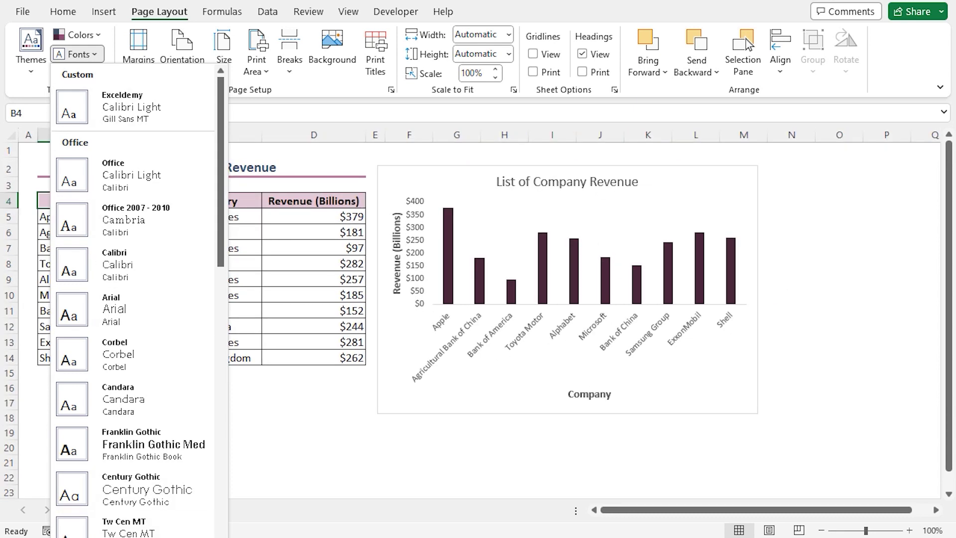
left_click_drag(172, 537, 171, 493)
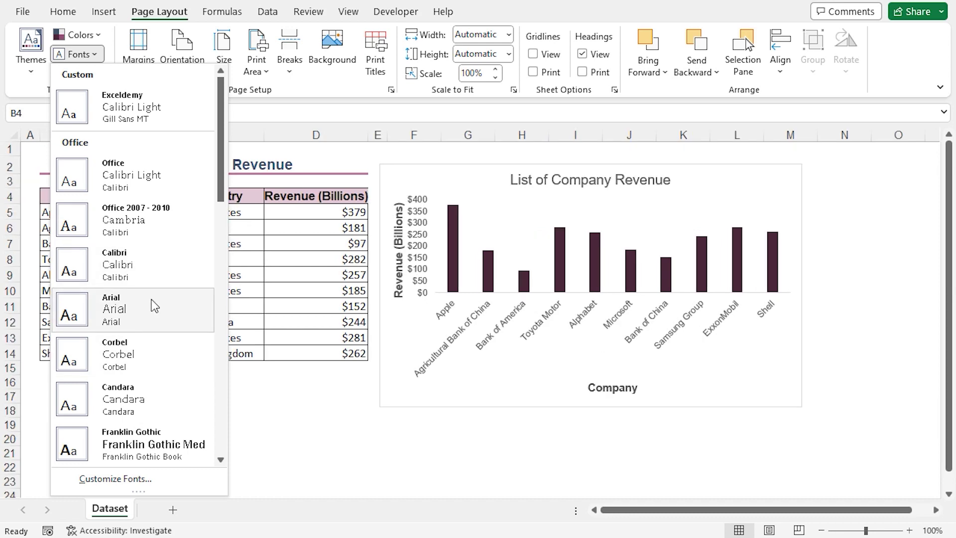
scroll(153, 305, "down", 10)
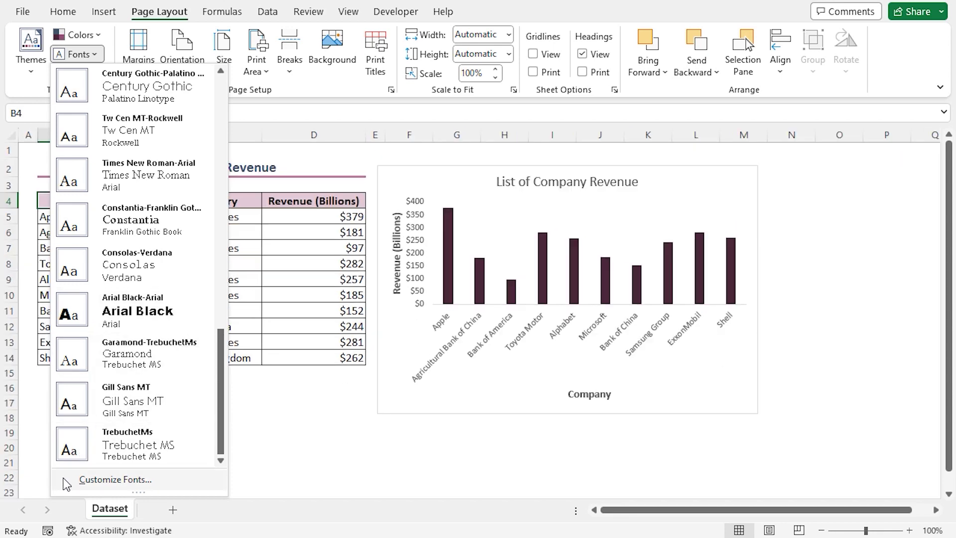
left_click(131, 480)
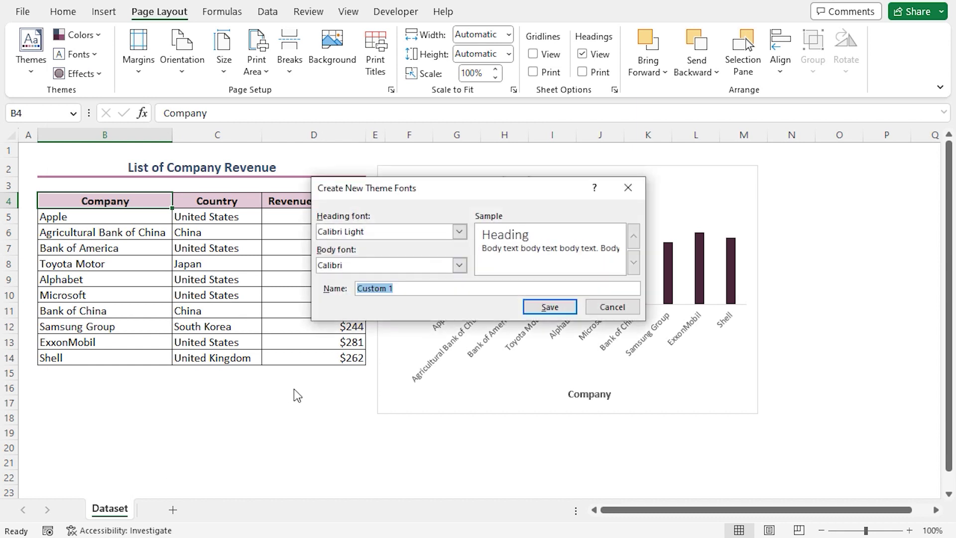
Save a font set named Exceldemy using Candara for headings and Gill Sans MT for body
left_click_drag(395, 193, 468, 205)
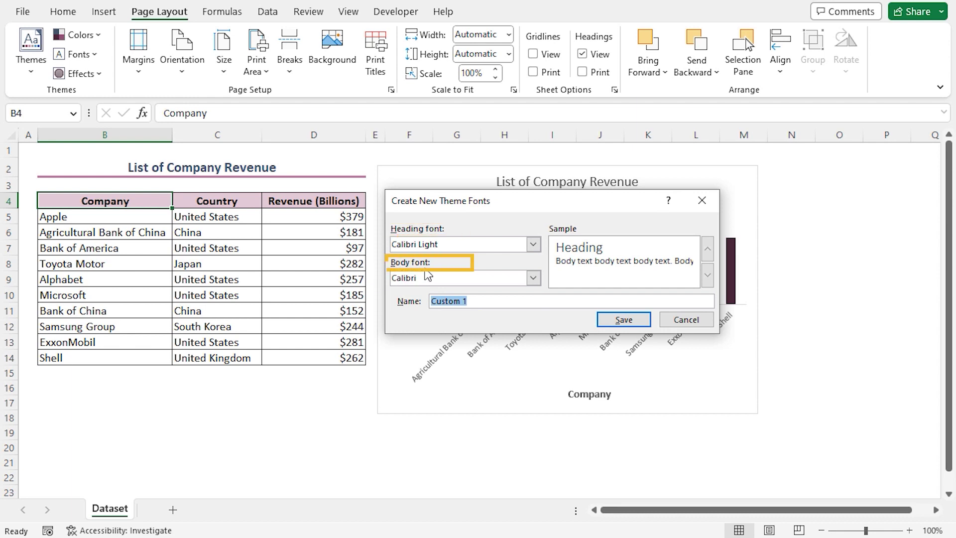
left_click(442, 245)
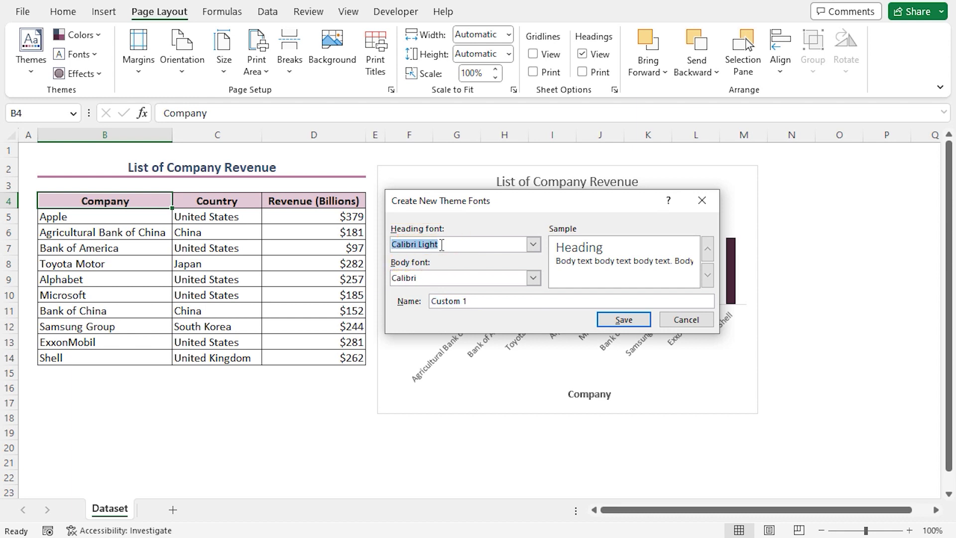
type("Candara")
left_click(434, 277)
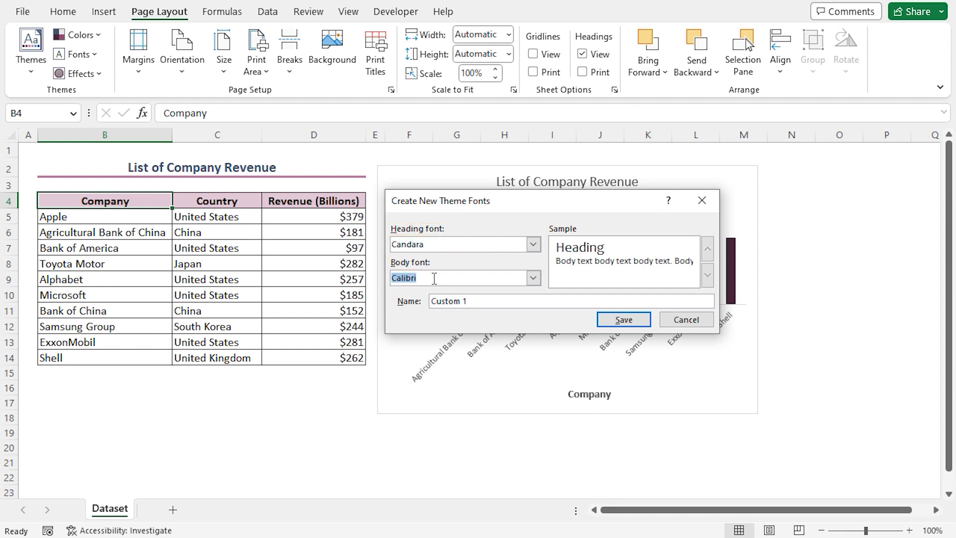
type("Gill Sans MT")
key("Tab")
type("Exc")
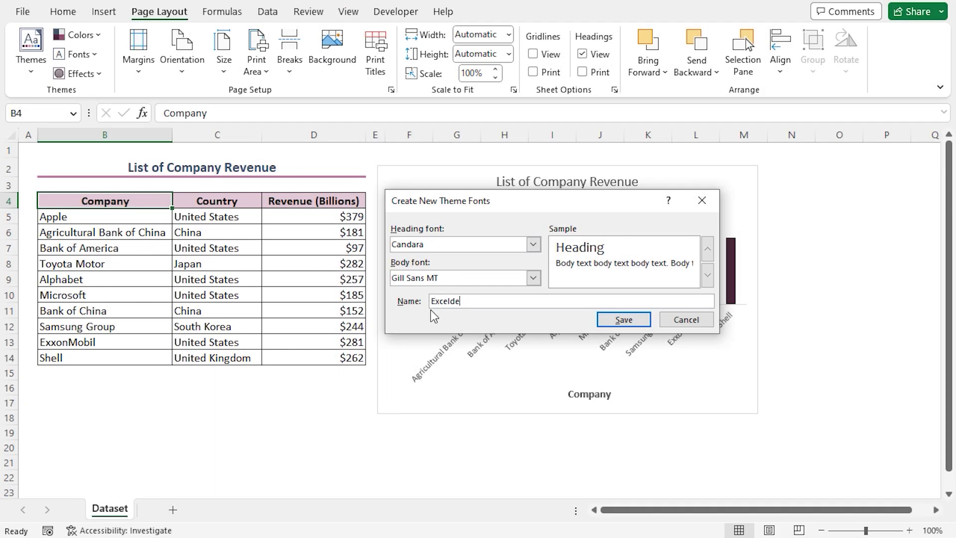
type("eldemy")
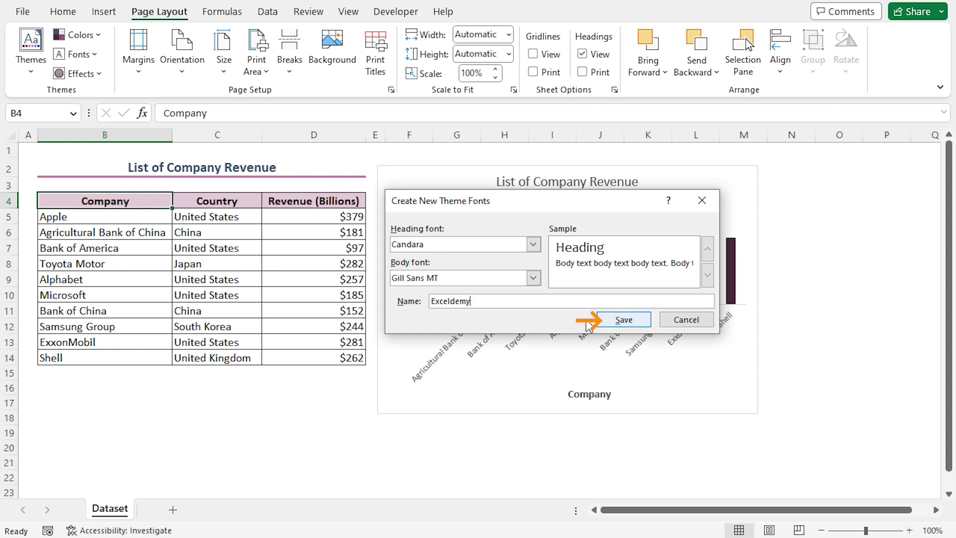
left_click(610, 321)
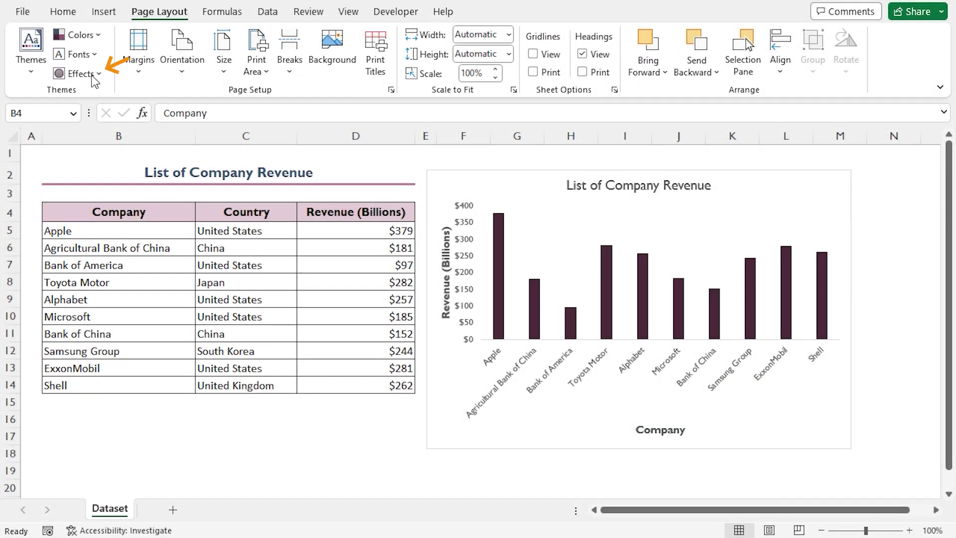
left_click(95, 76)
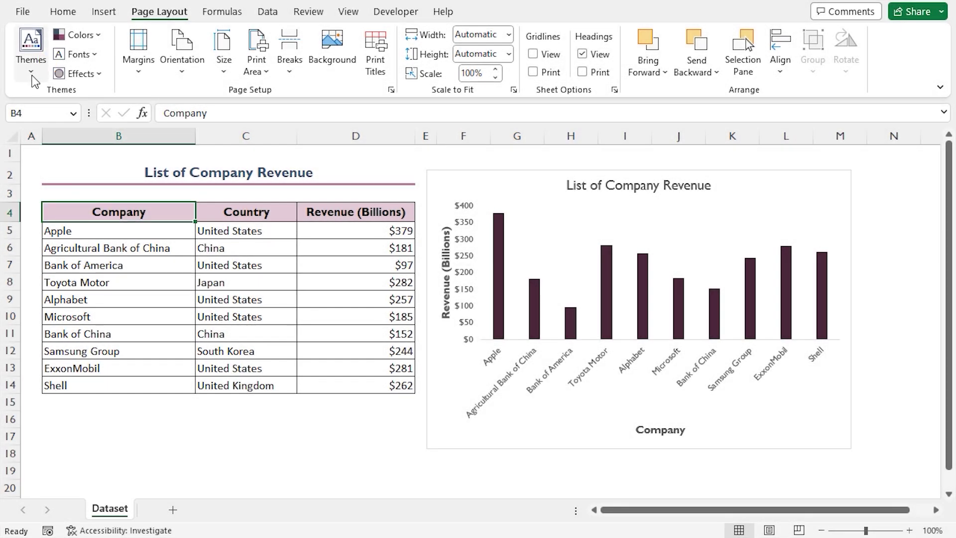
left_click(33, 80)
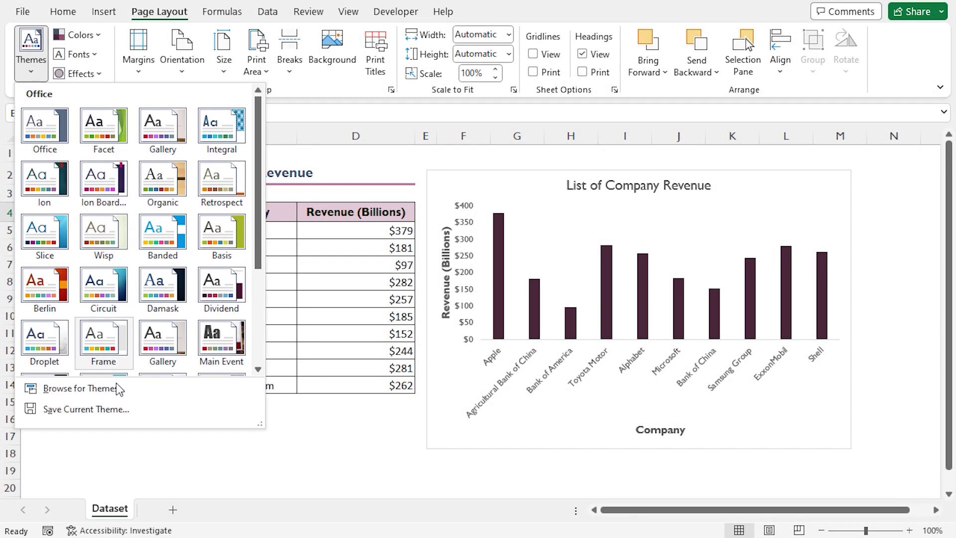
Save the current theme to the Downloads folder as the theme file Exceldemy
left_click(106, 413)
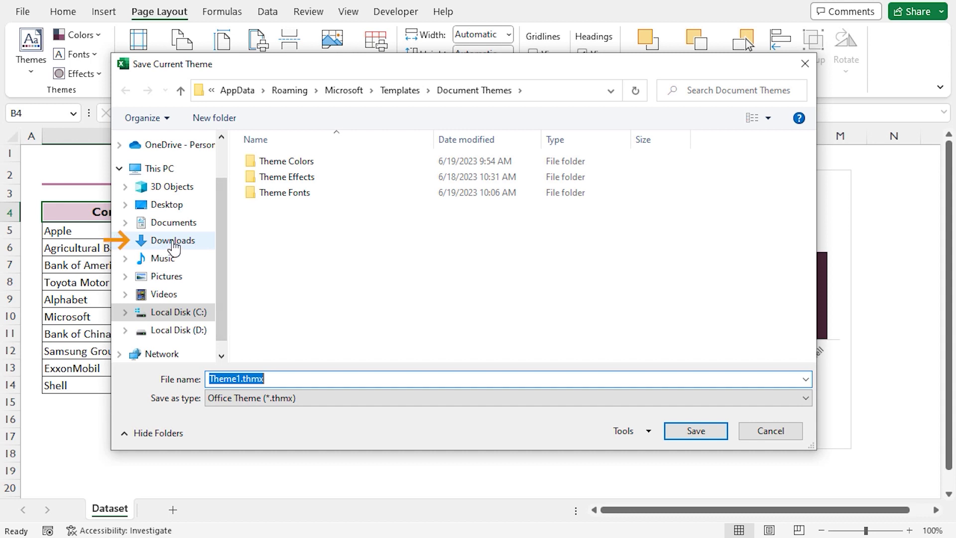
left_click(173, 243)
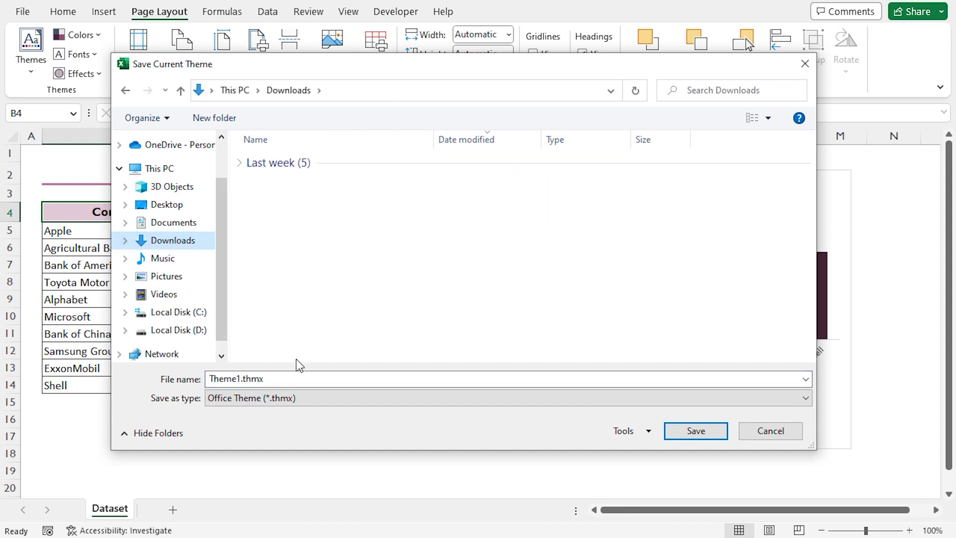
double_click(277, 379)
type("Exceldemy")
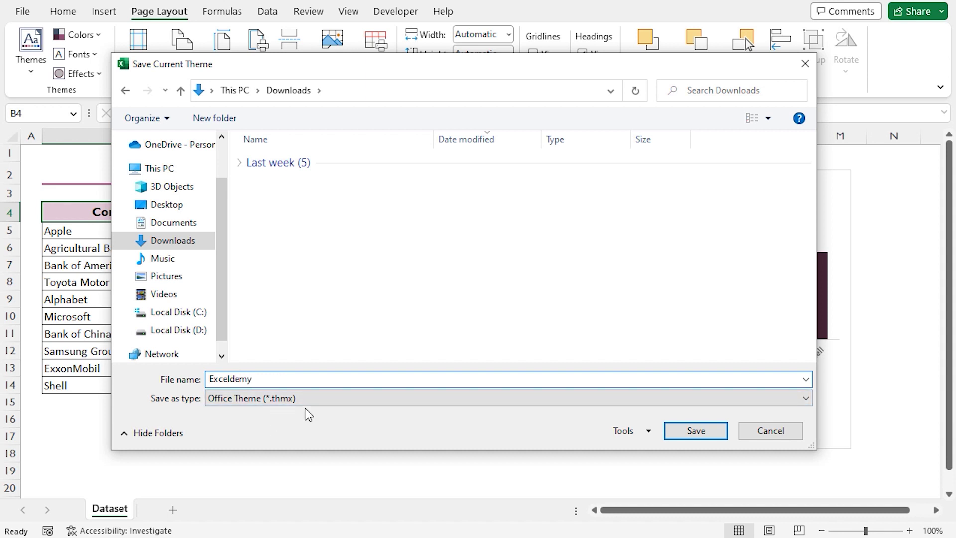
left_click(693, 432)
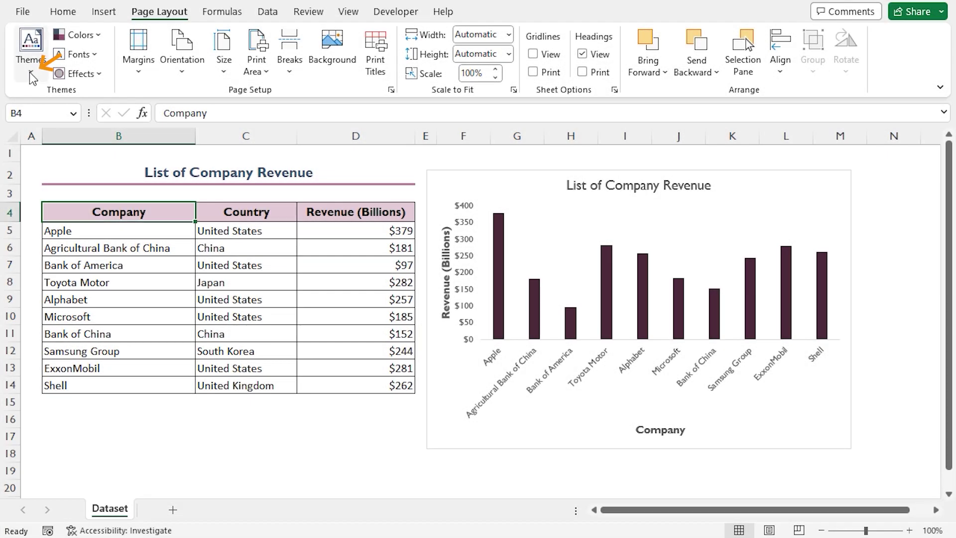
Apply the built-in Office theme from the Themes gallery, turning the chart bars blue
left_click(30, 73)
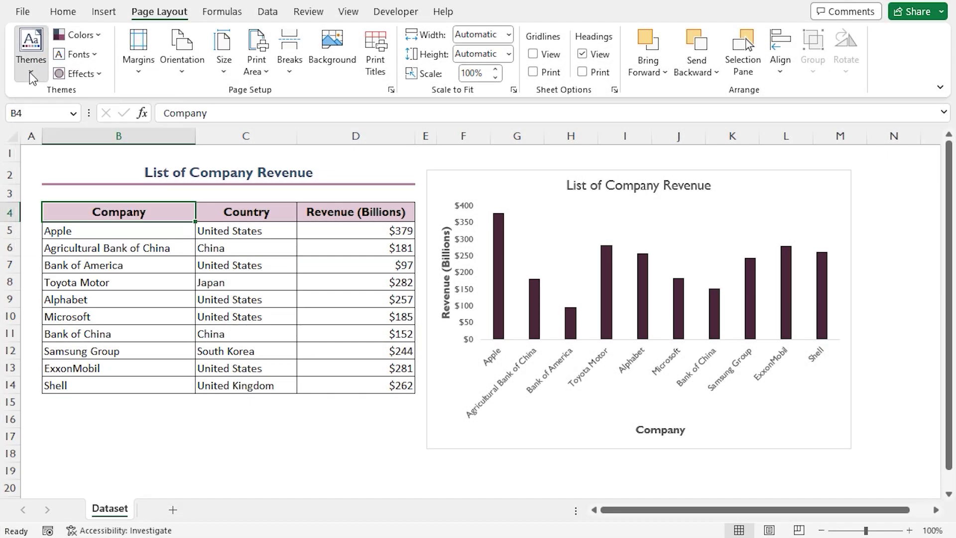
left_click(45, 143)
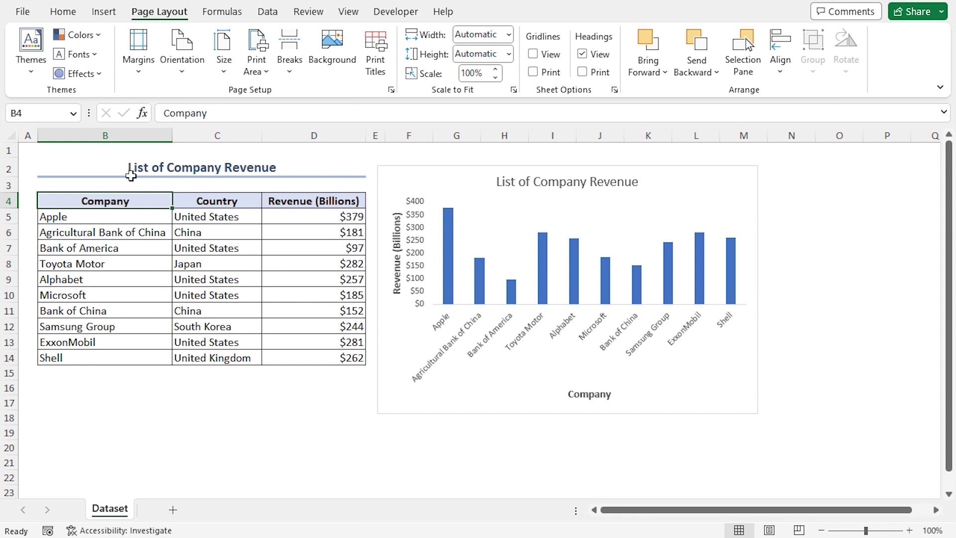
left_click(33, 70)
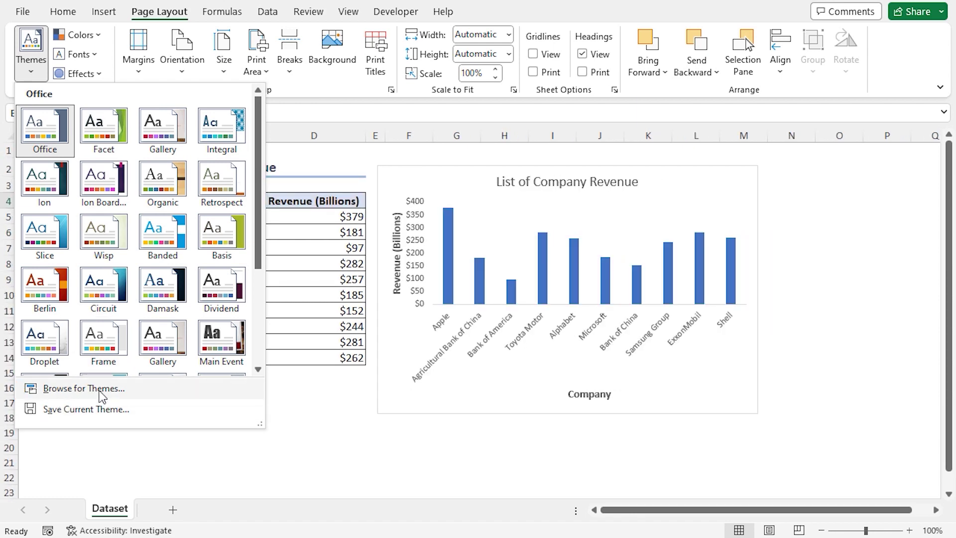
Browse to Downloads and load Exceldemy.thmx to reapply the custom theme
left_click(85, 389)
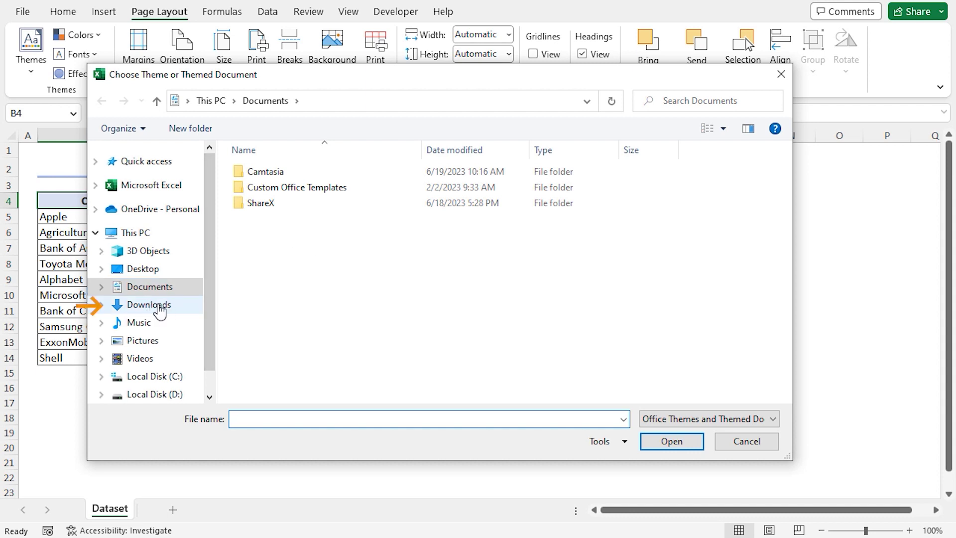
left_click(177, 307)
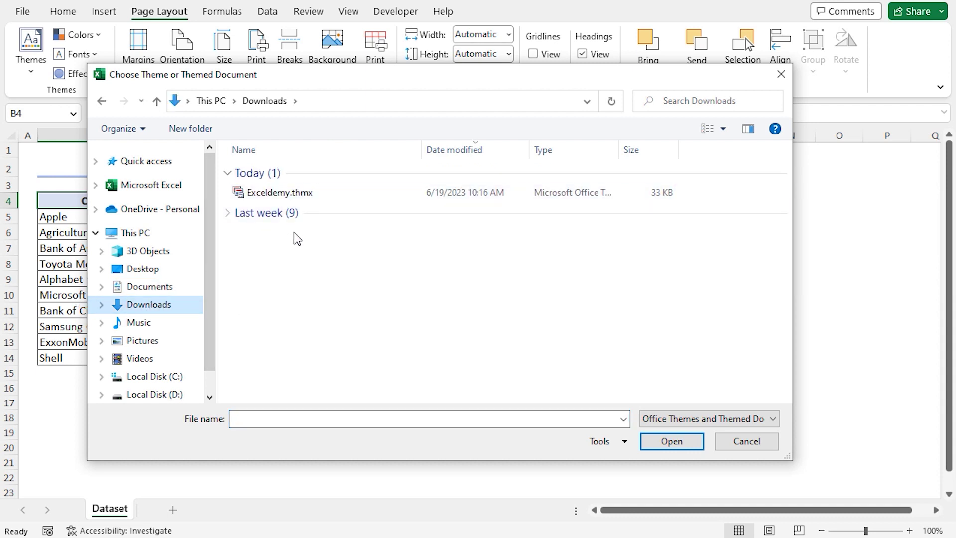
left_click(290, 196)
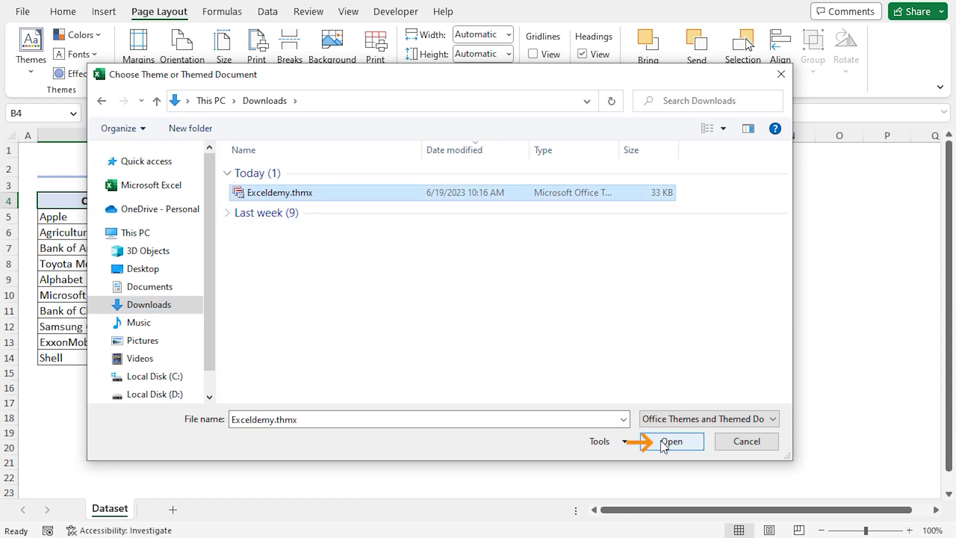
left_click(668, 442)
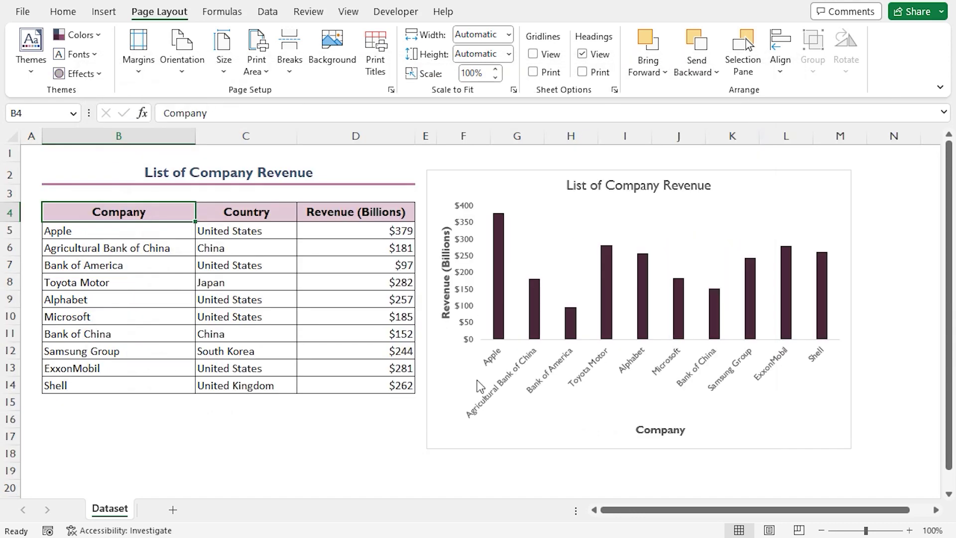